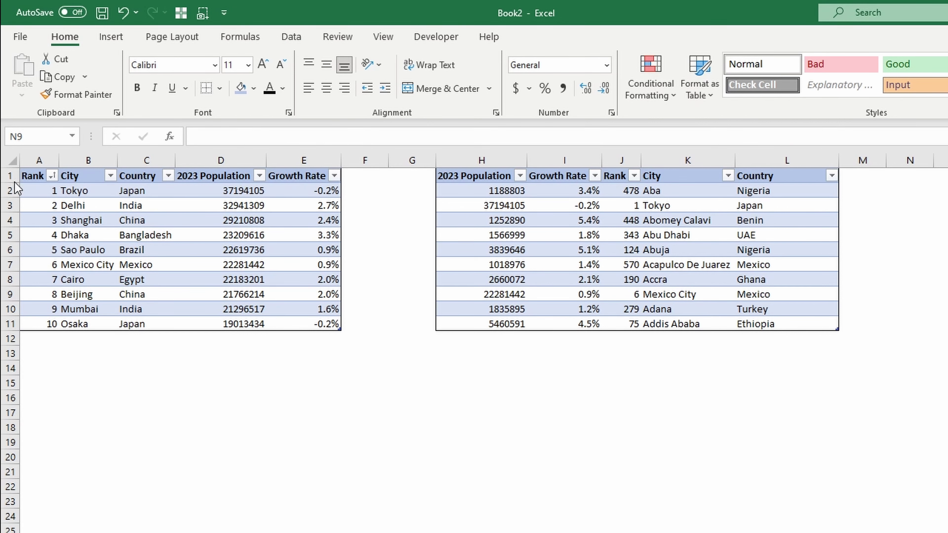
Spill the CityList2 table from A1 of the new sheet with =CityList2.
left_click(17, 162)
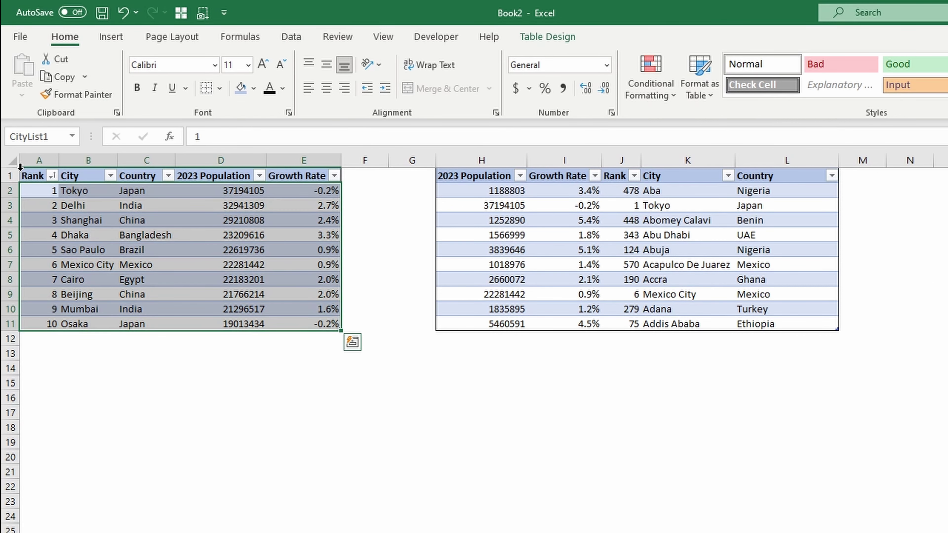
left_click(446, 171)
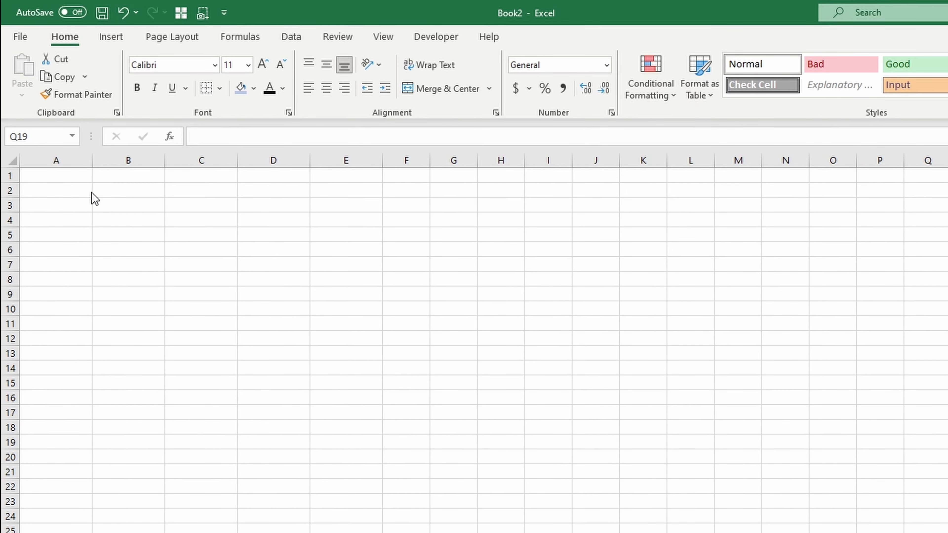
left_click(60, 175)
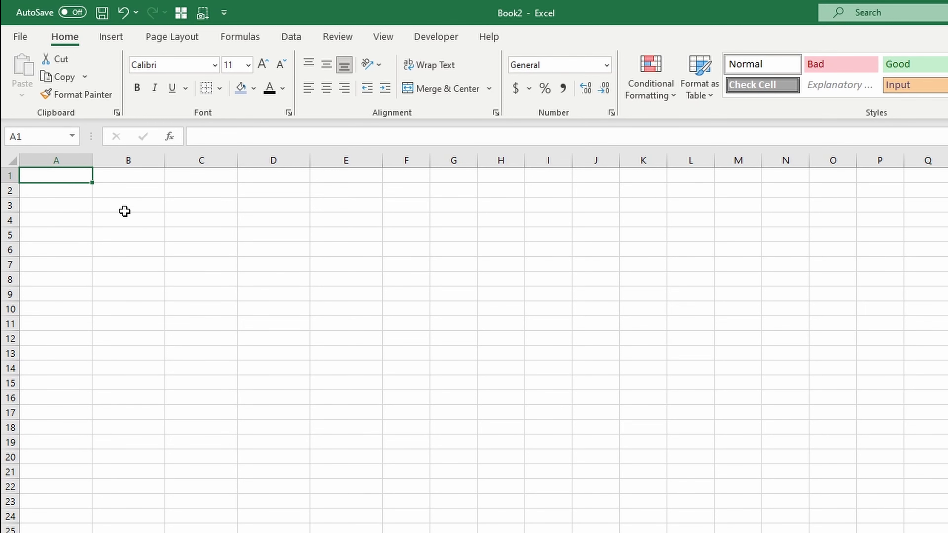
type("=")
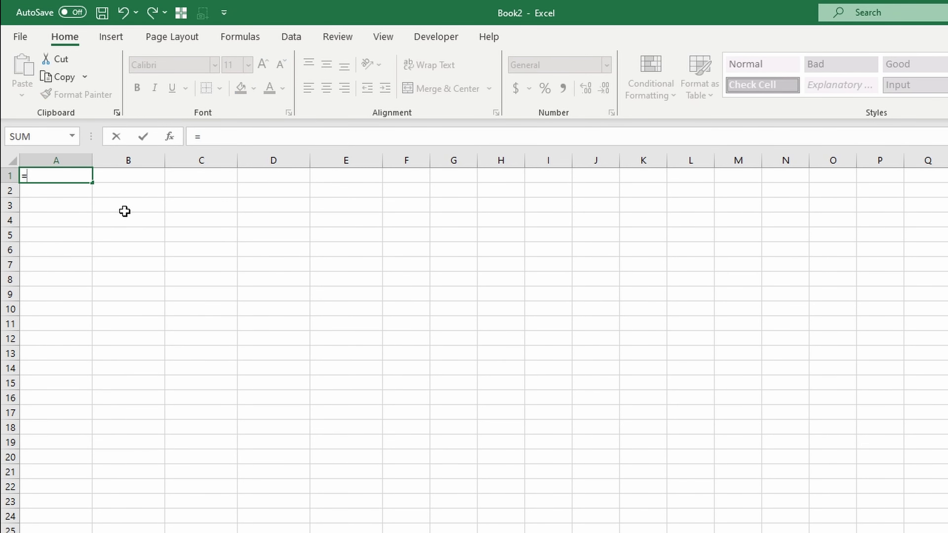
type("city")
key("Down")
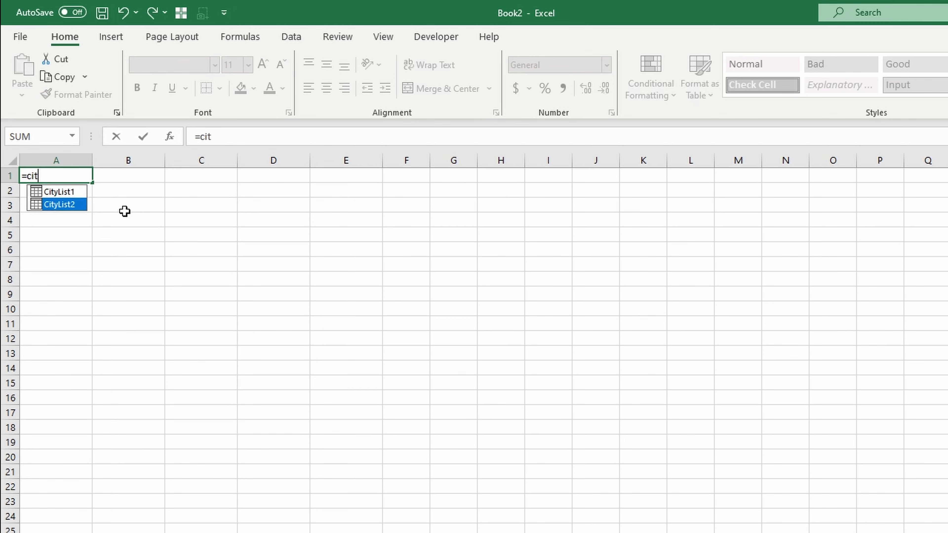
key("Tab")
key("Return")
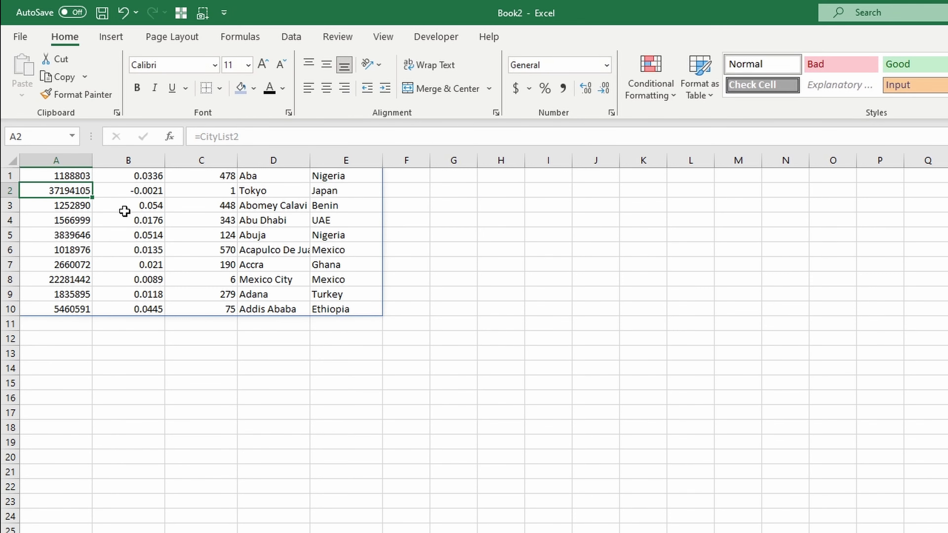
Change A1's formula to =CityList2[#All] so the headers spill too.
key("Up")
left_click(274, 138)
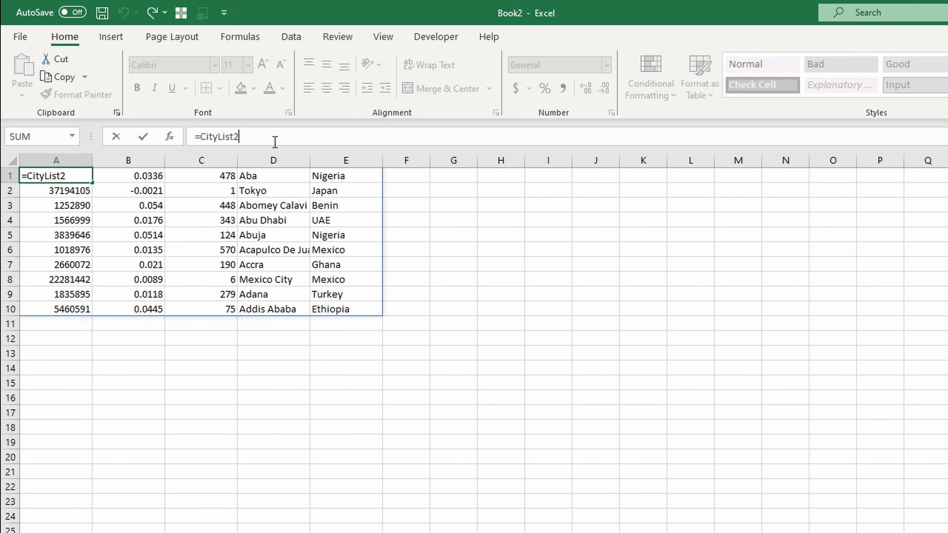
type("[#ALL")
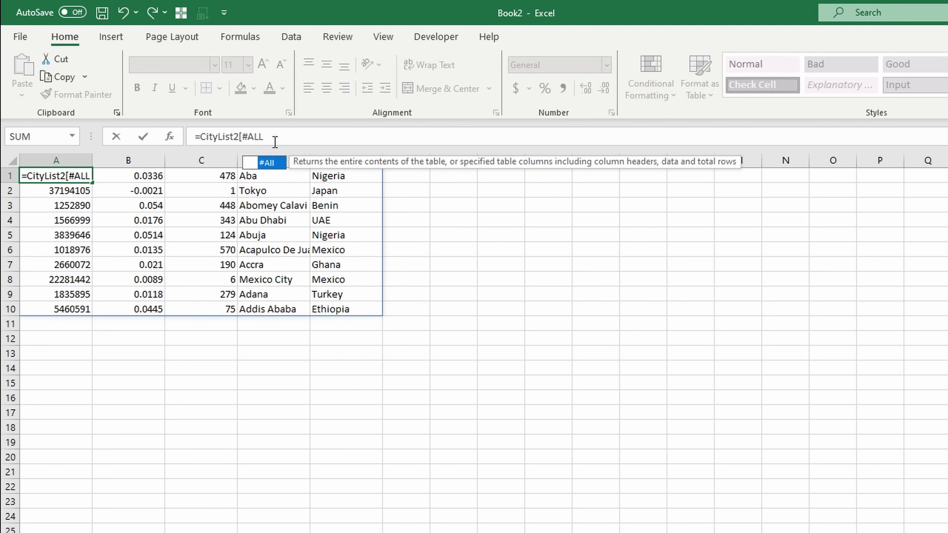
key("Tab")
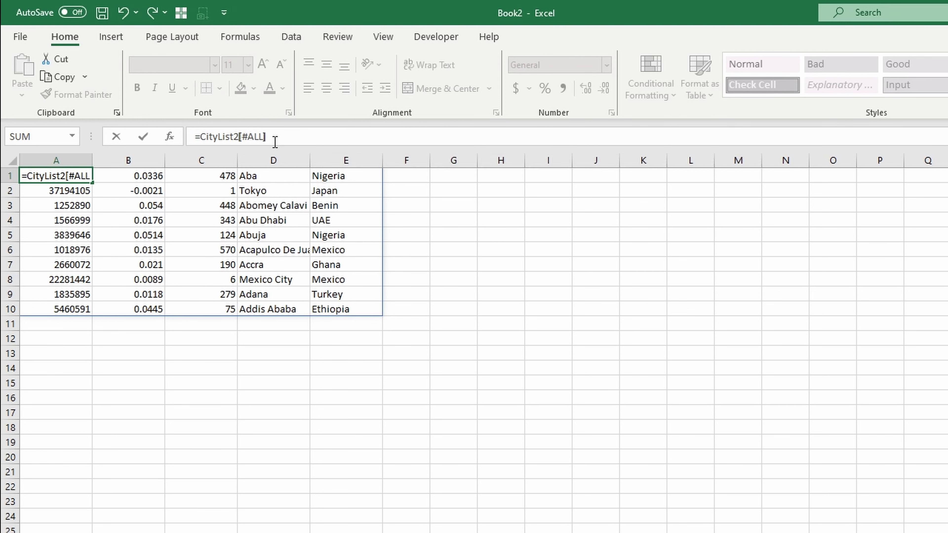
type("]")
key("Return")
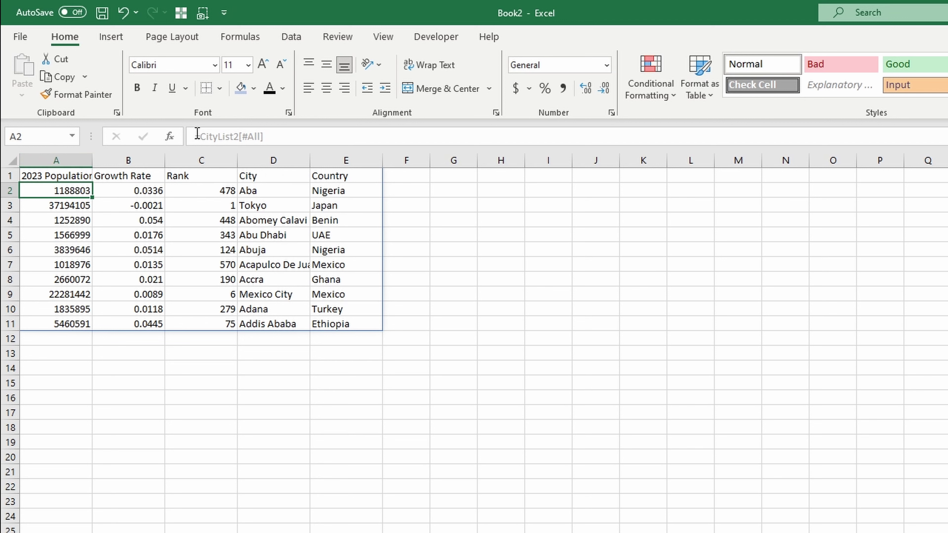
Rewrite A1 as =CHOOSECOLS(CityList2[#All],3,2,4,5,1) to reorder the spilled columns.
key("BackSpace")
left_click(70, 179)
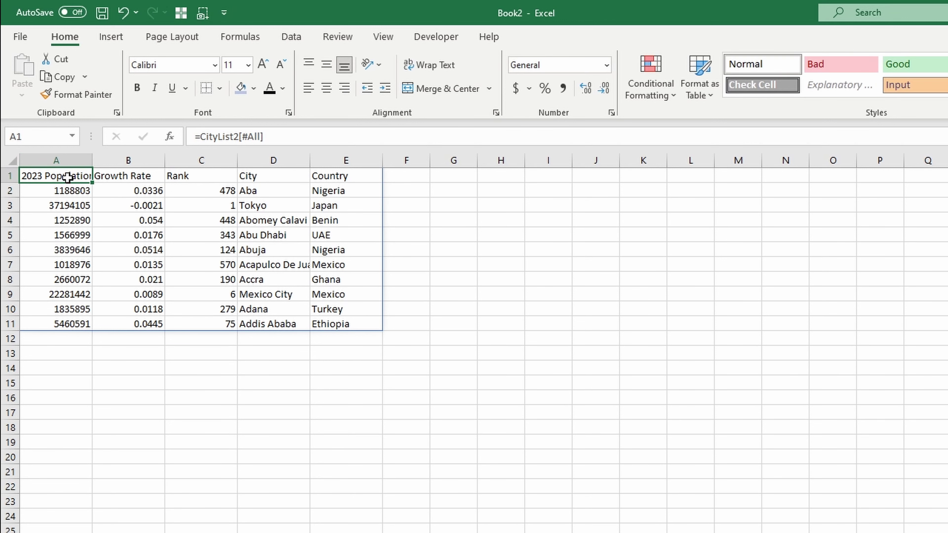
left_click(195, 137)
type("choosecol")
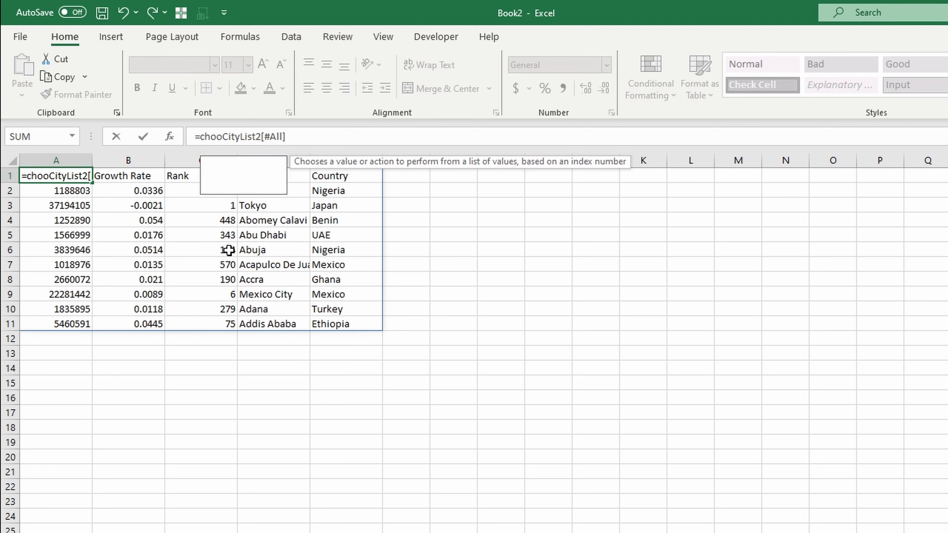
type("s")
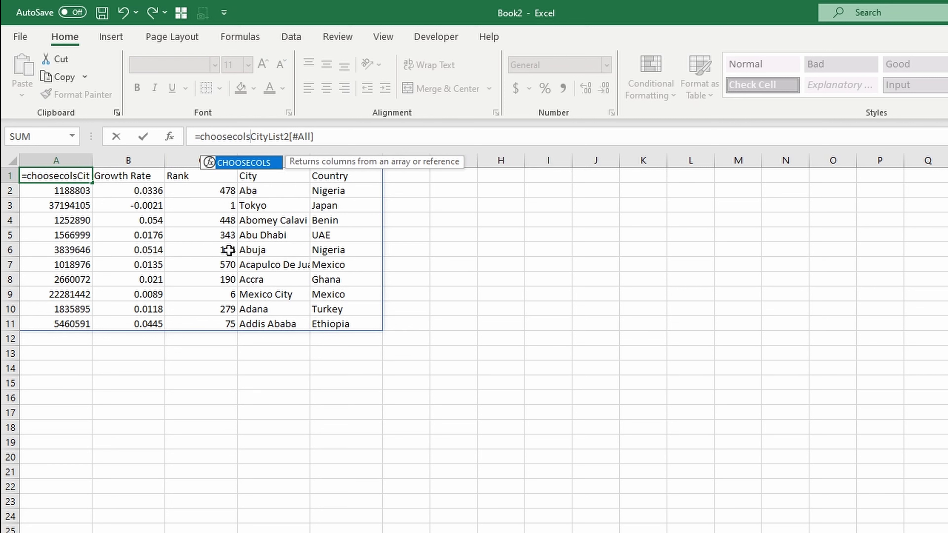
type("(CityList2[#All]")
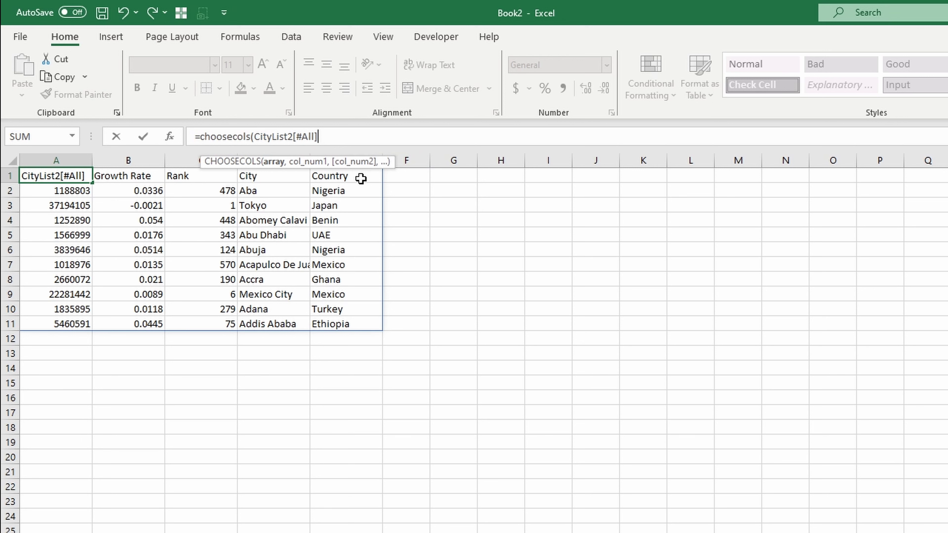
type(",")
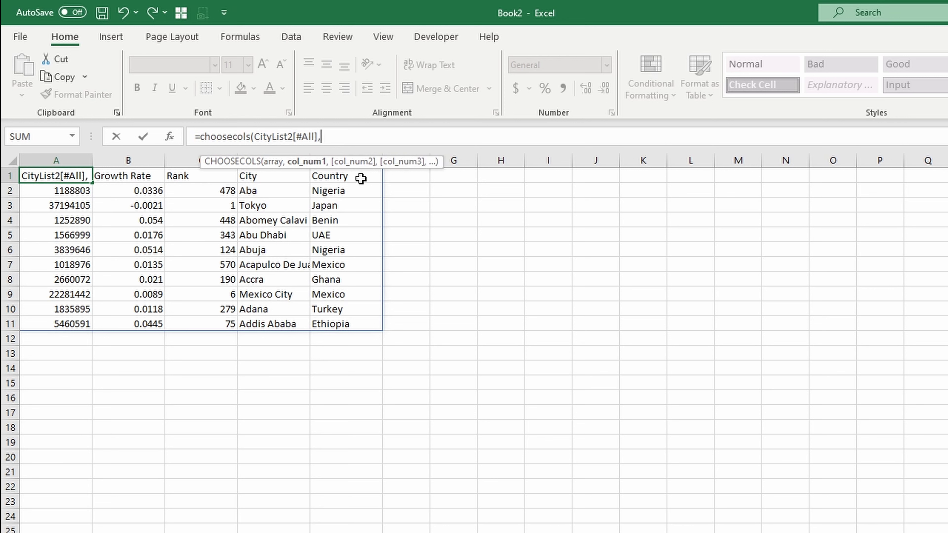
type("3,2,4,5,1")
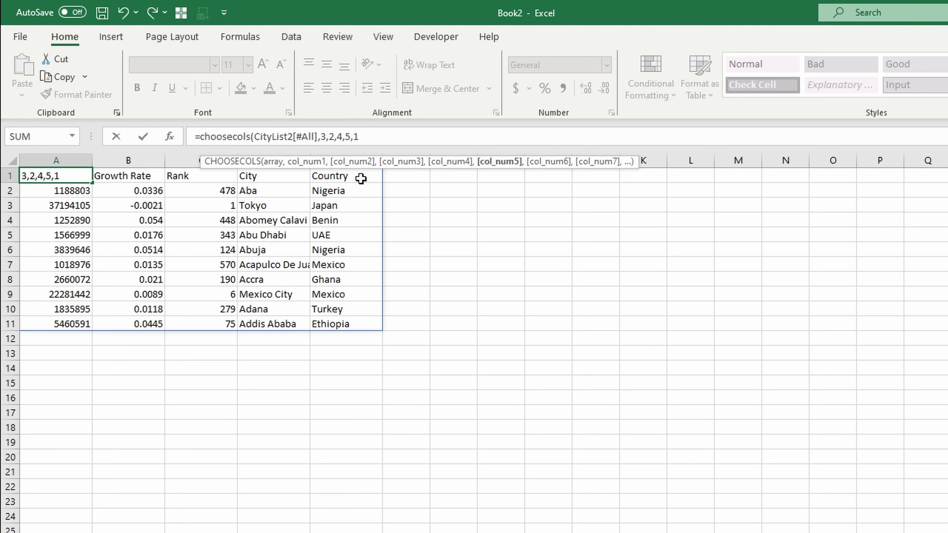
key("Return")
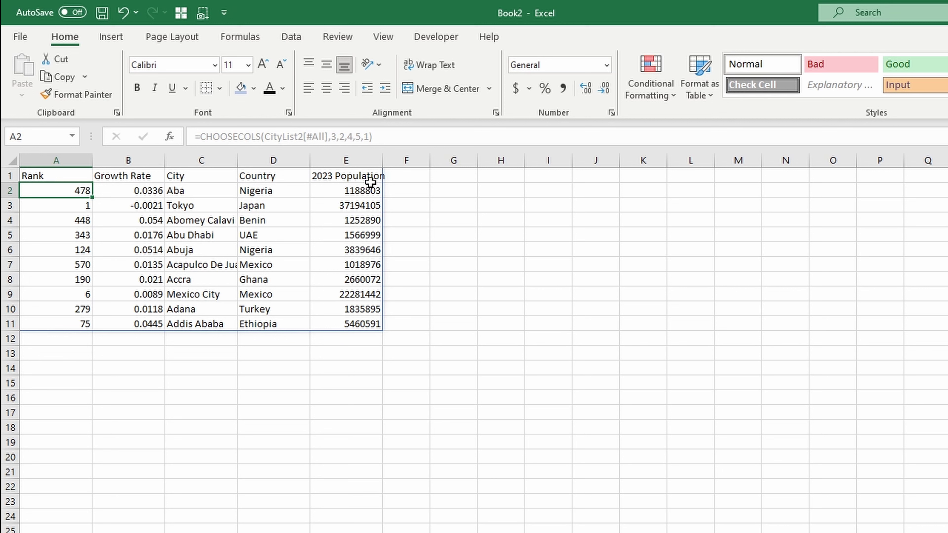
Delete the column numbers 3,2,4,5,1 from A1's CHOOSECOLS formula.
left_click(48, 173)
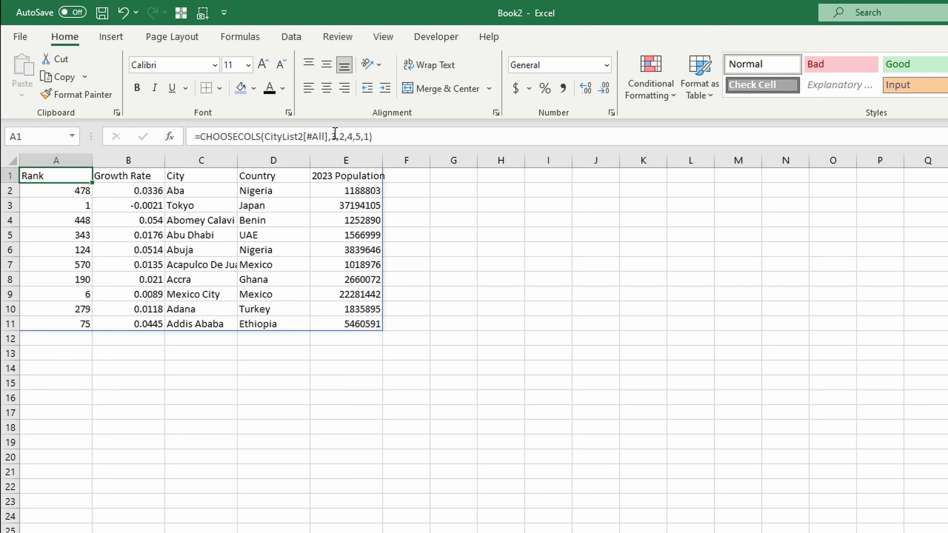
left_click_drag(330, 137, 370, 137)
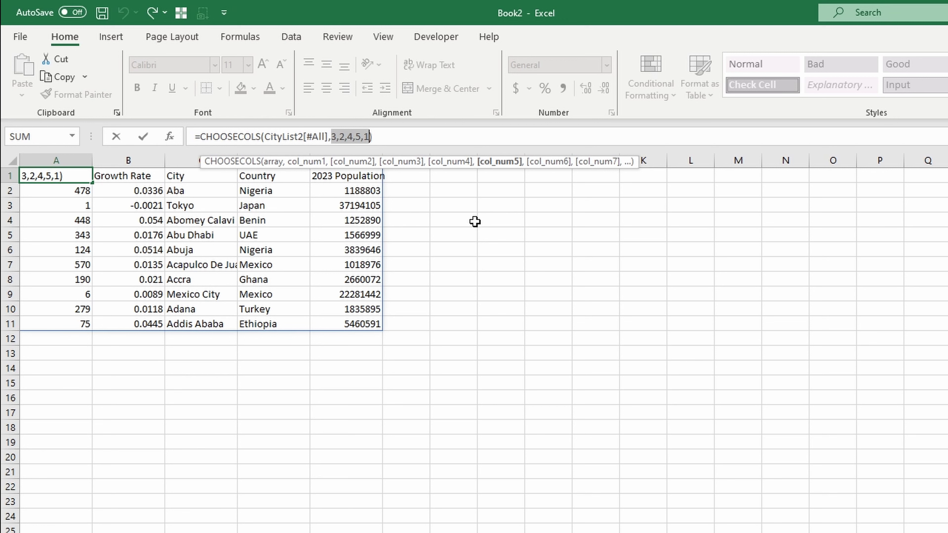
key("BackSpace")
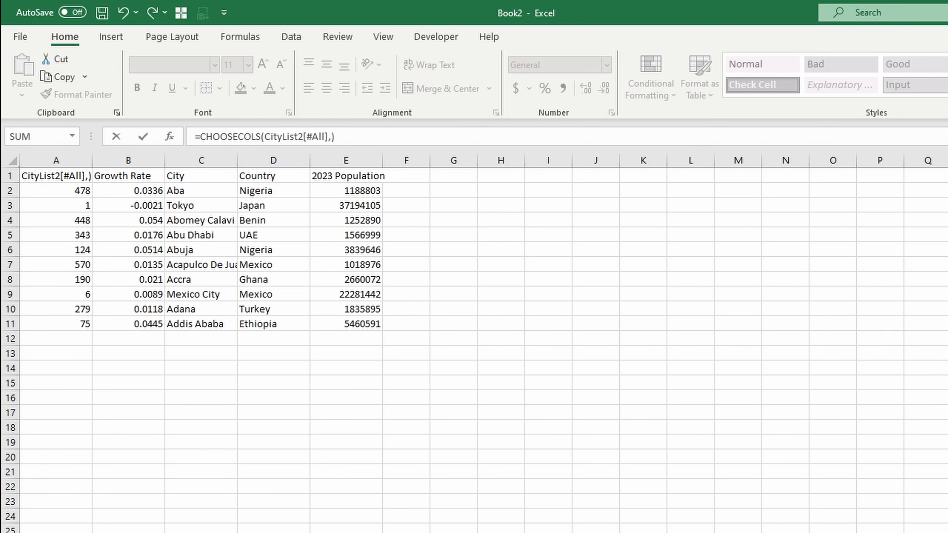
left_click(331, 137)
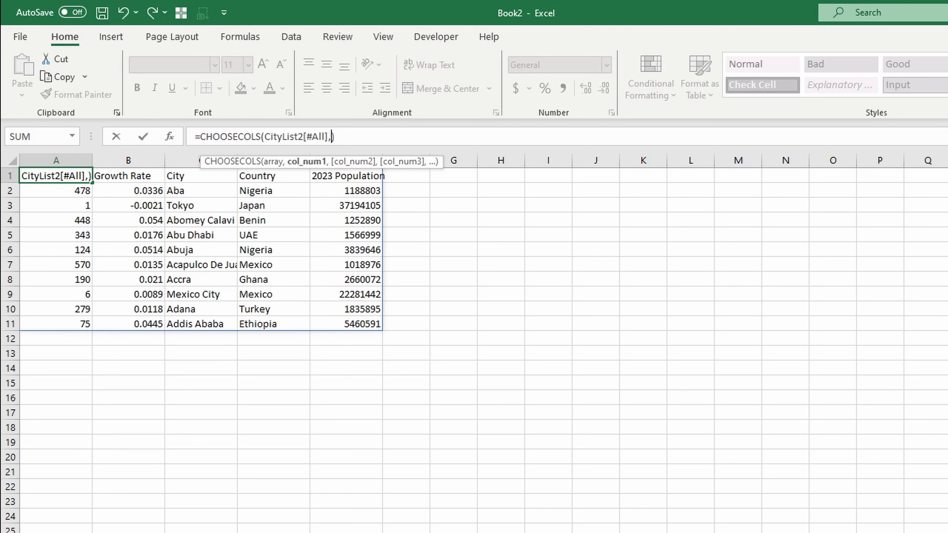
Replace them with XMATCH(CityList1[#Headers],CityList2[#Headers]) and commit the formula.
type("xmatch(")
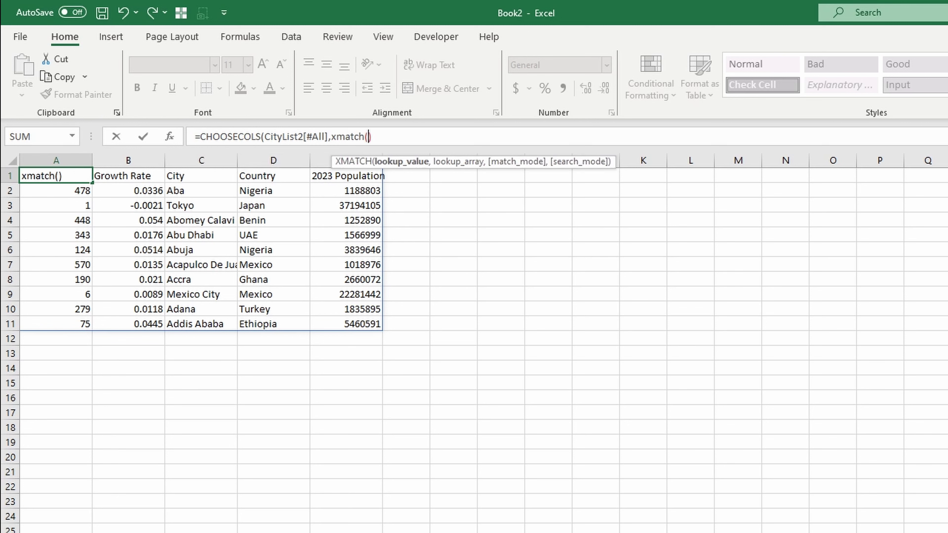
type("cit")
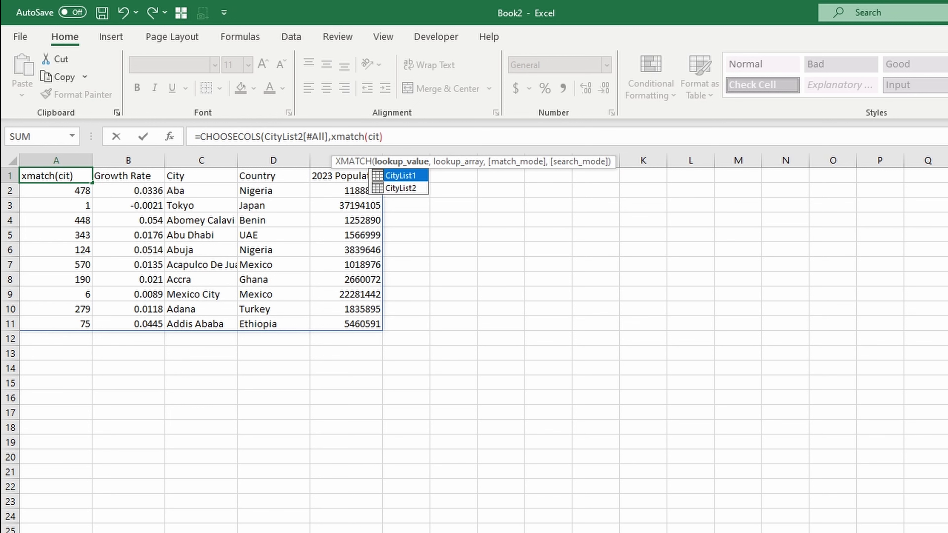
key("Tab")
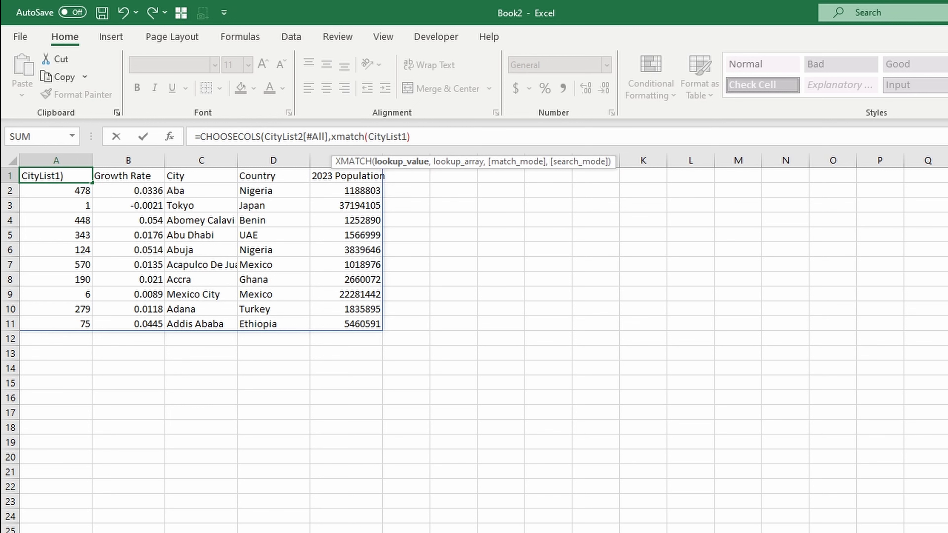
type("[")
key("Down")
key("Down")
key("Down")
key("Down")
key("Down")
key("Down")
key("Down")
key("Down")
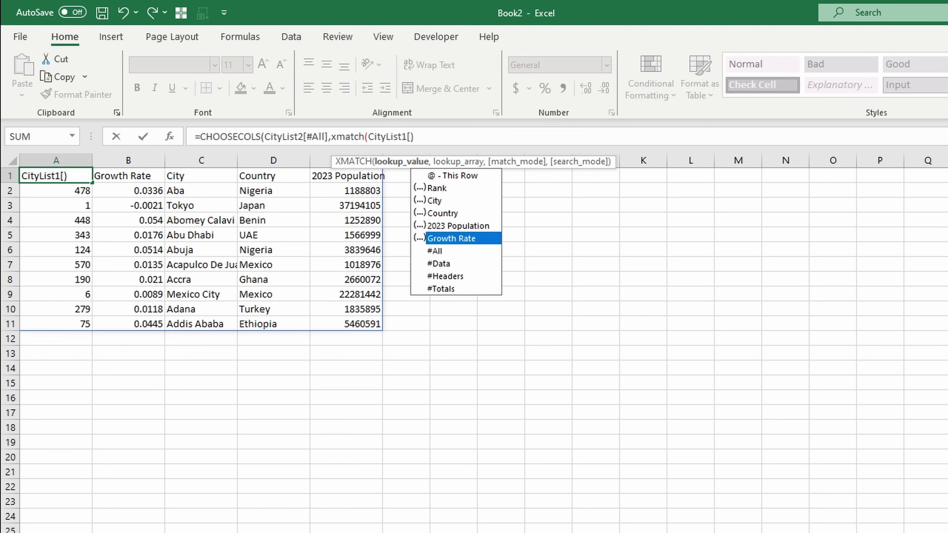
key("Tab")
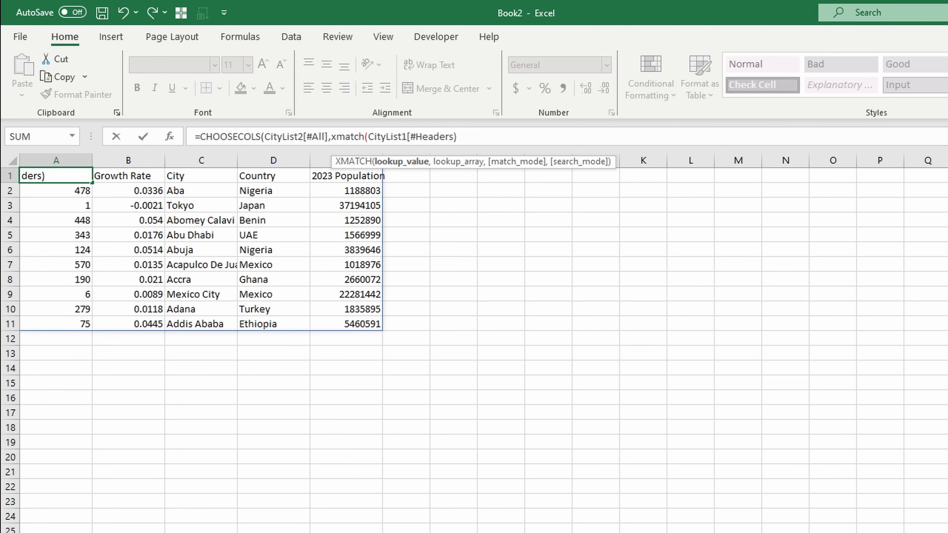
type("], ")
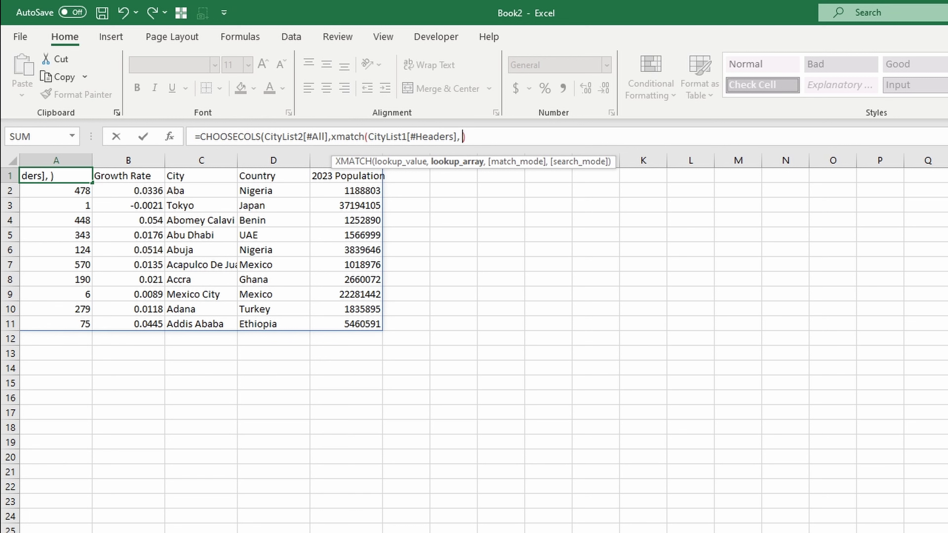
type("cit")
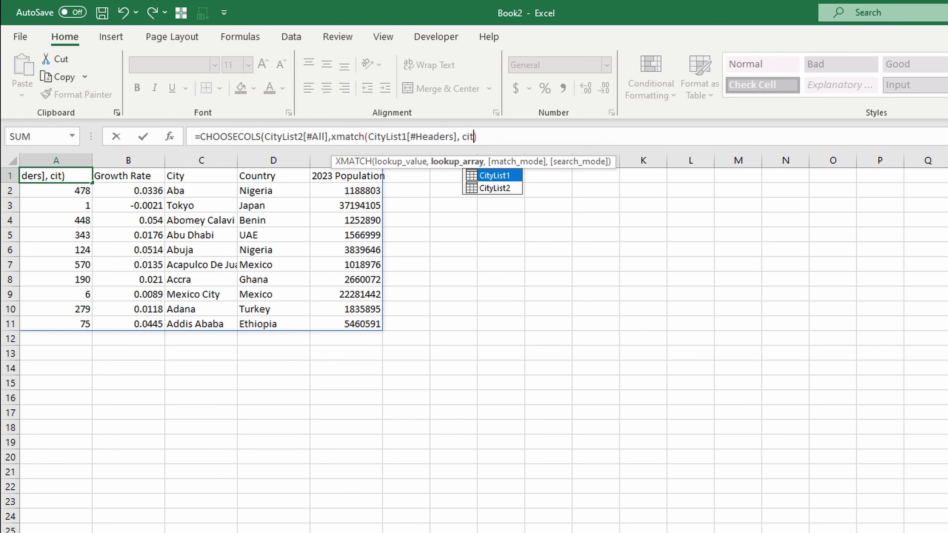
key("Down")
key("Tab")
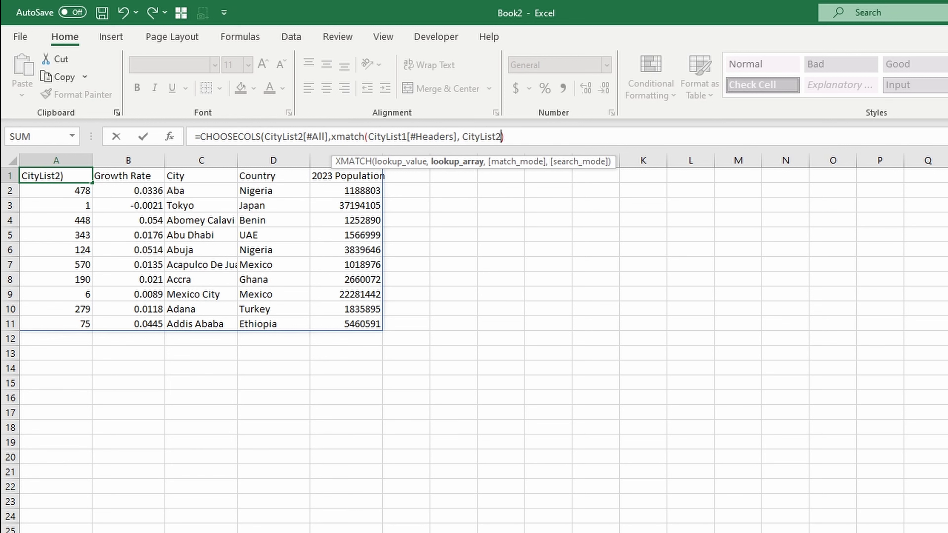
type("[#hea")
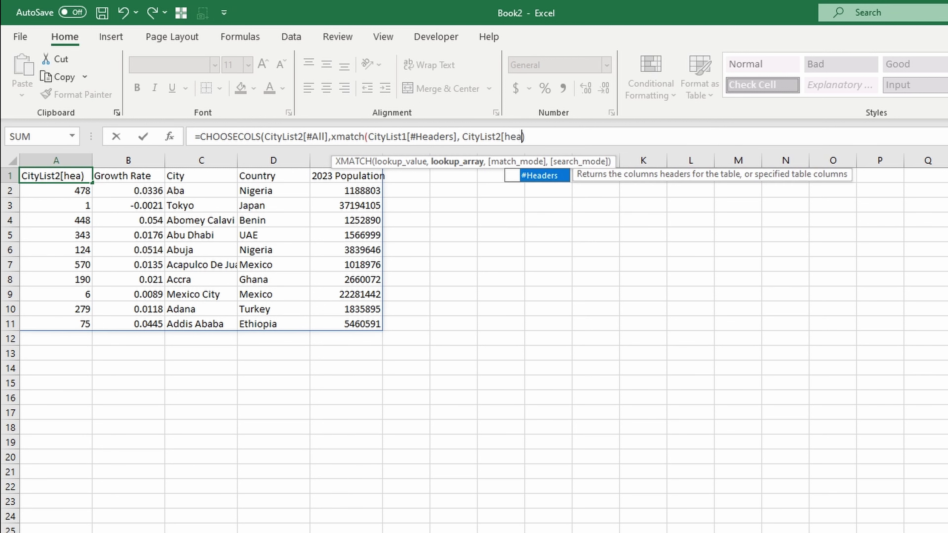
key("Tab")
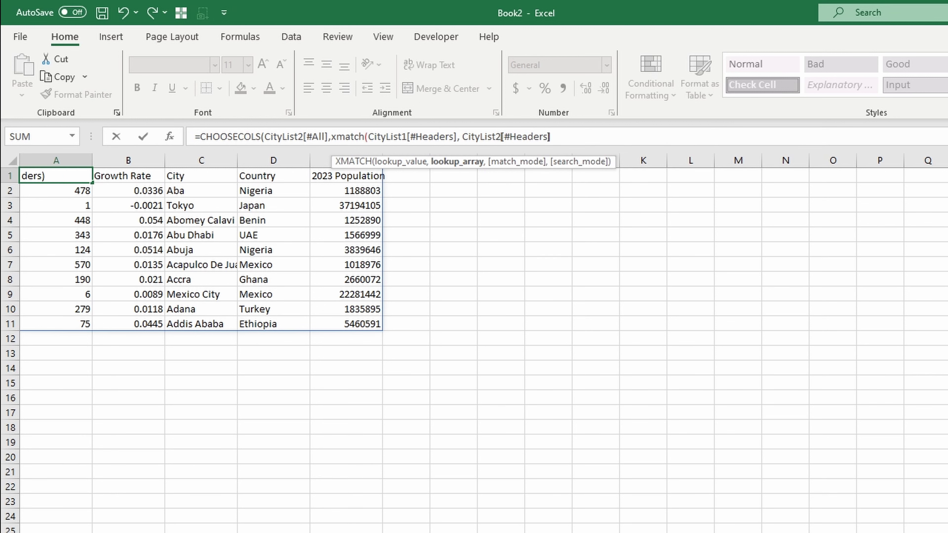
type("))")
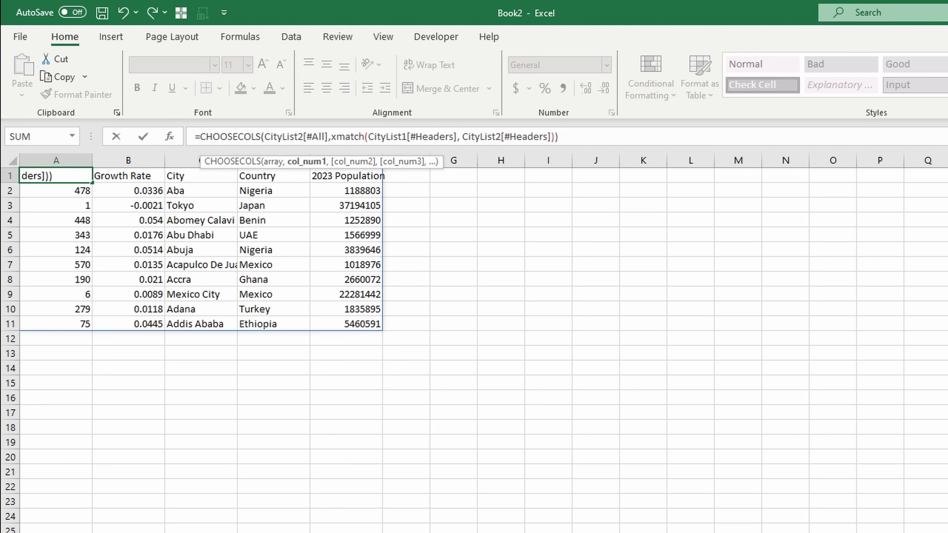
key("Return")
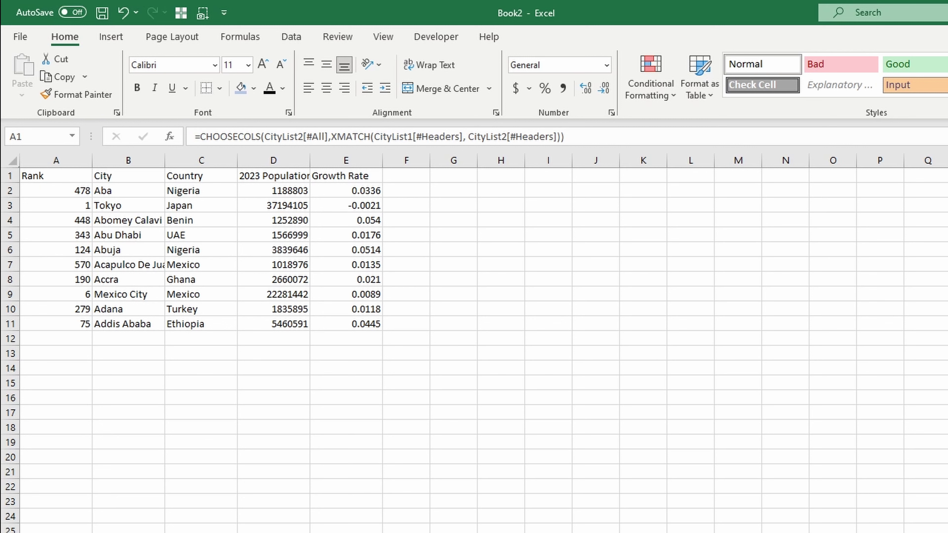
Wrap A1's formula in VSTACK(CityList1[#All], ...), drop CityList2's [#All], and accept the typo correction.
left_click(206, 137)
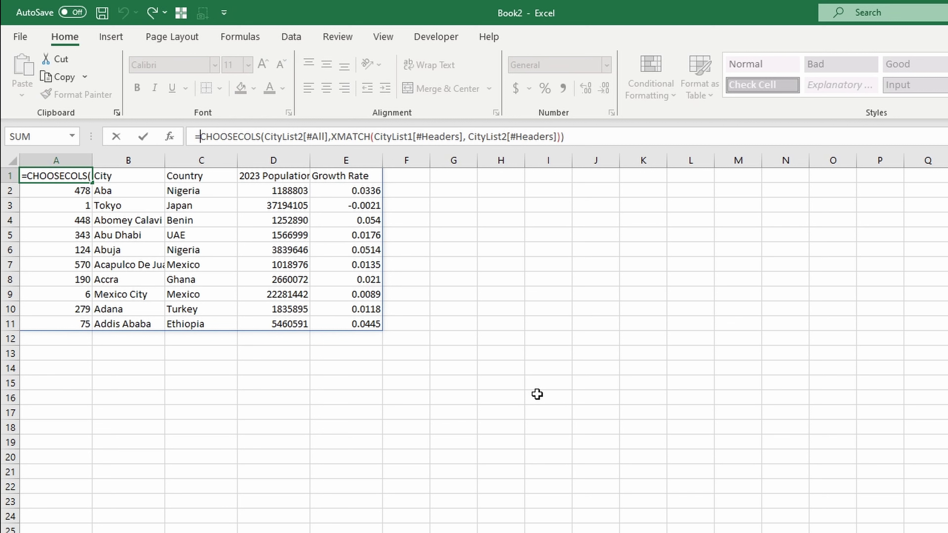
type("vstack")
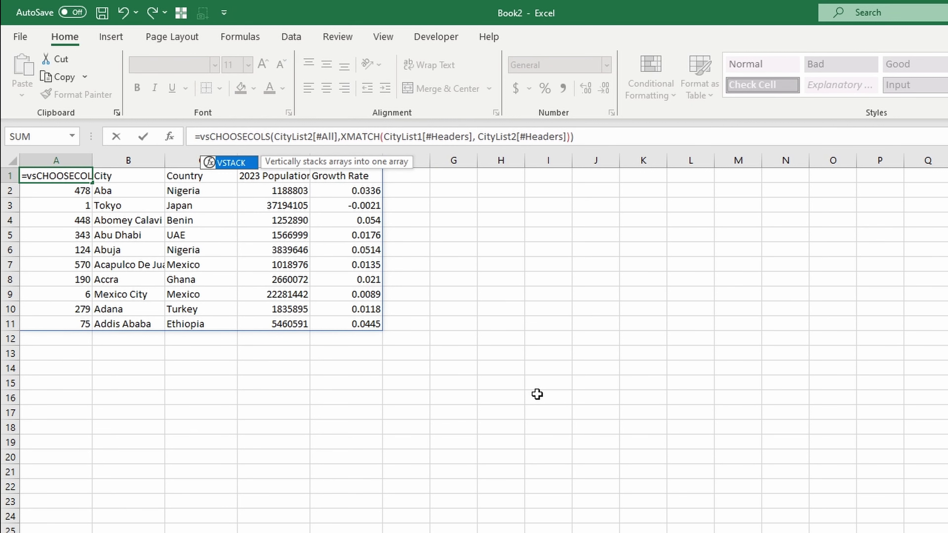
type("(")
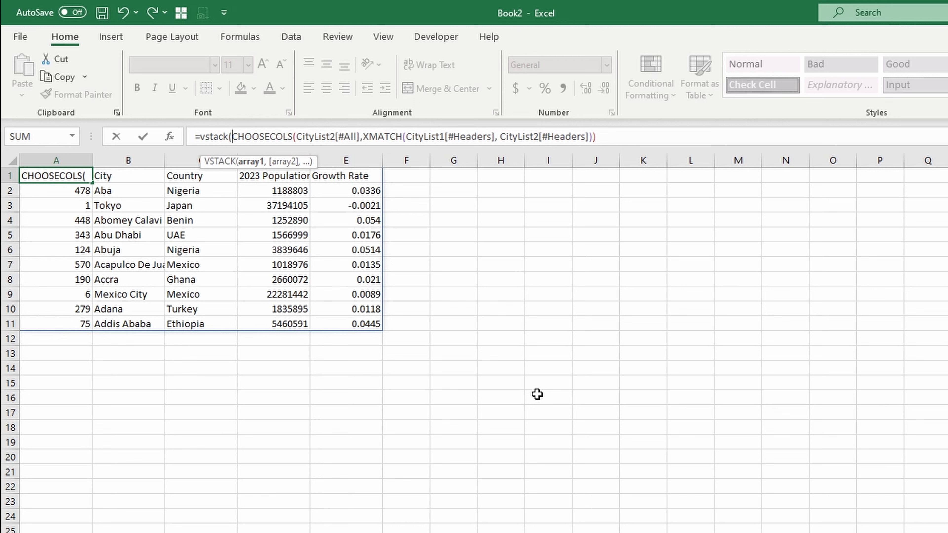
type("citylist1")
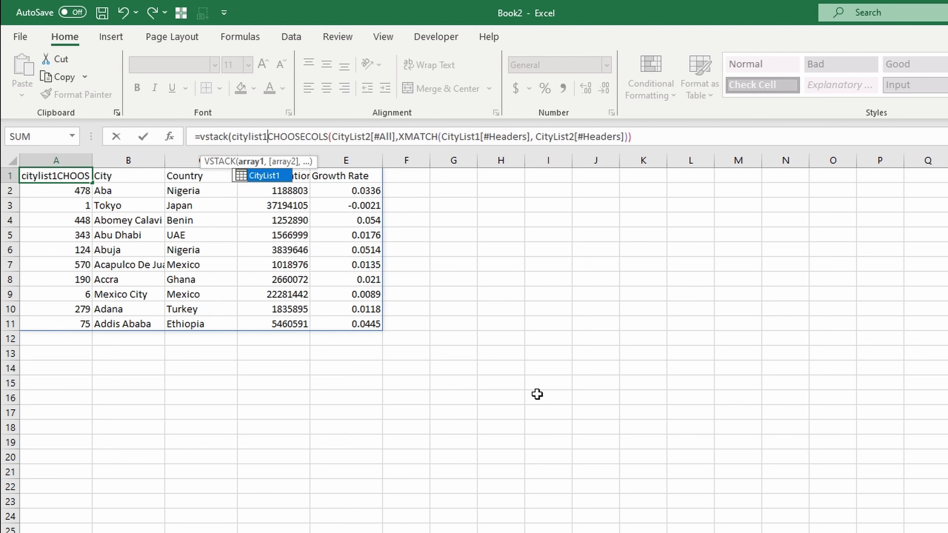
type("[")
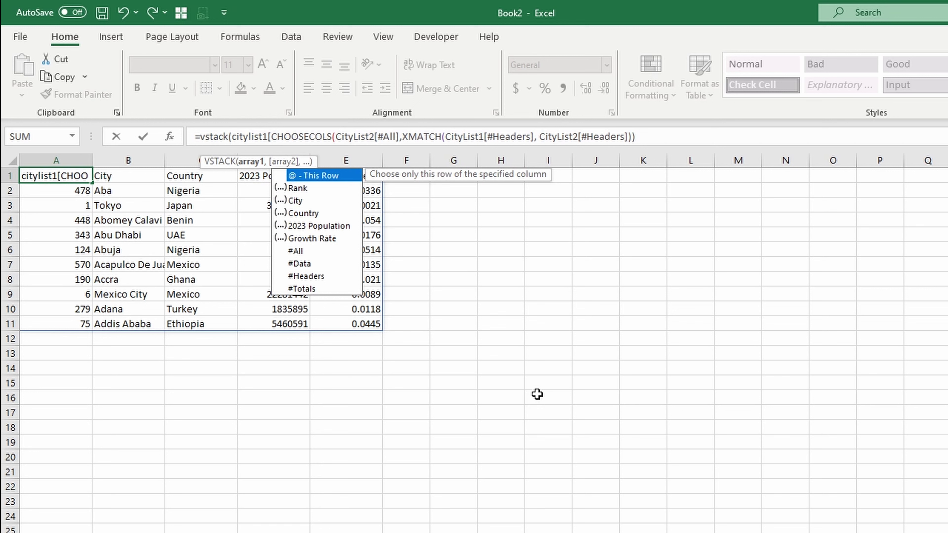
type("#aqll")
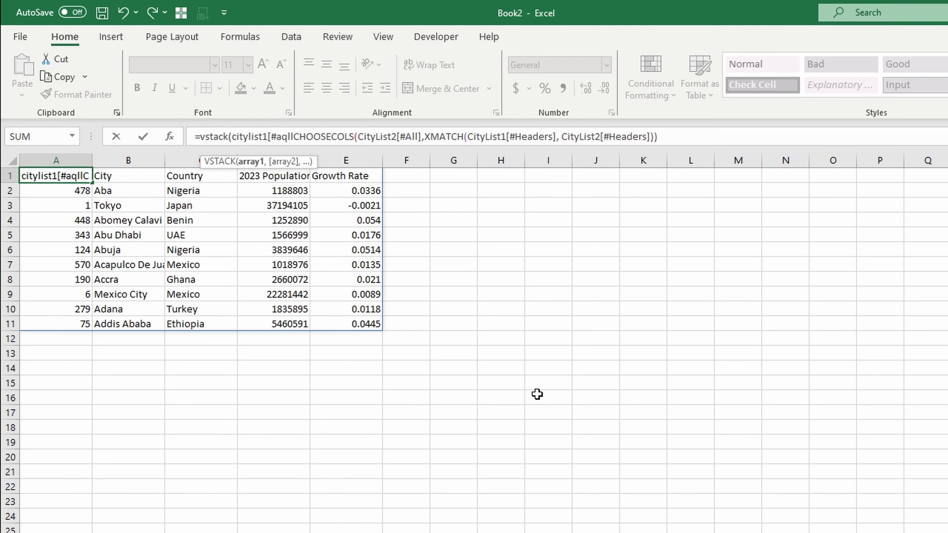
key("BackSpace")
key("BackSpace")
key("BackSpace")
type("ll")
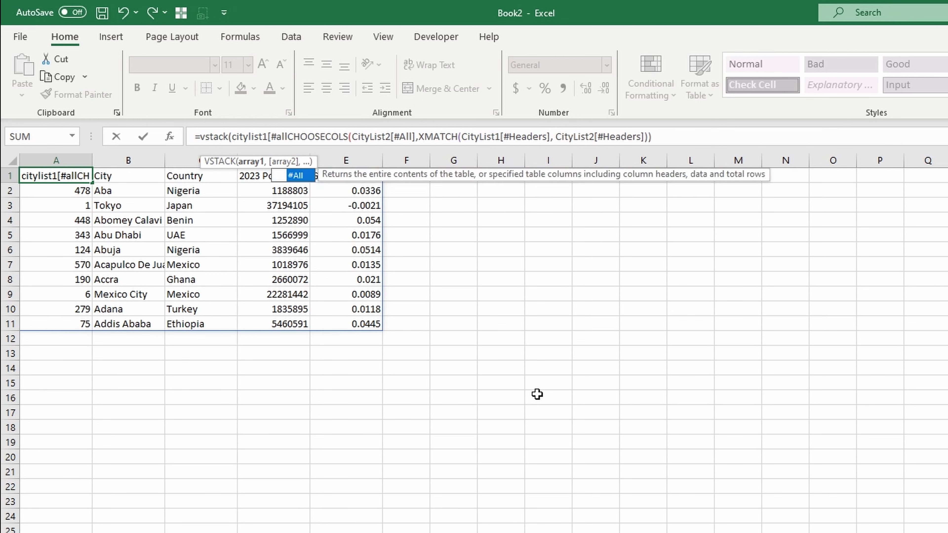
type("],")
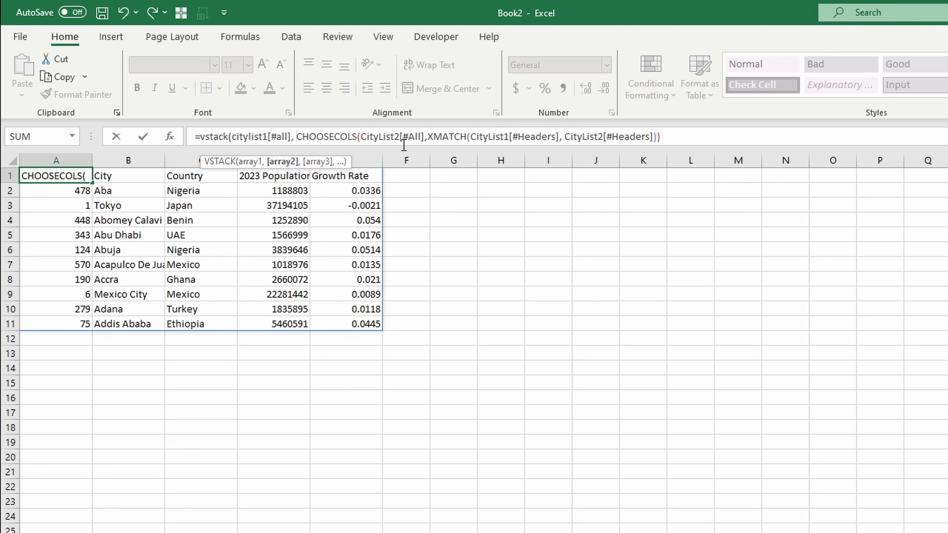
left_click_drag(401, 133, 425, 134)
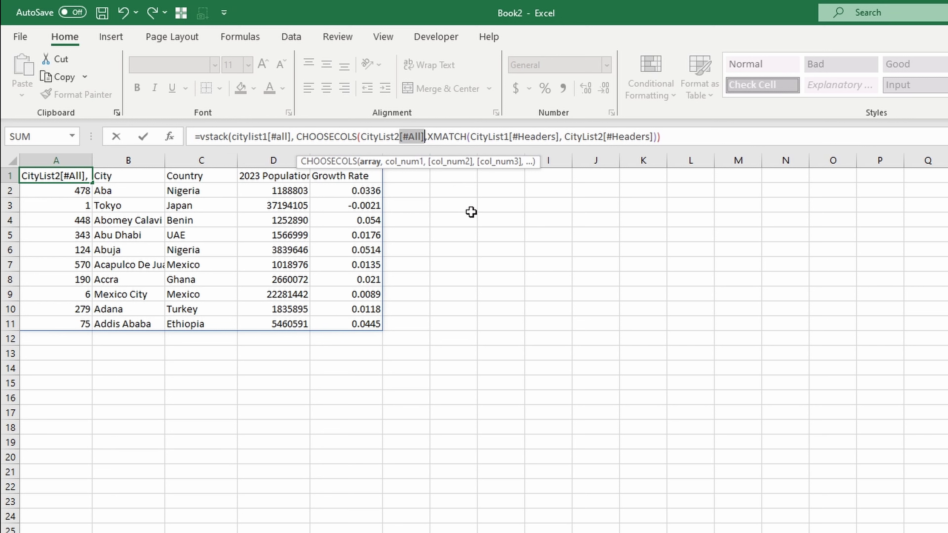
key("BackSpace")
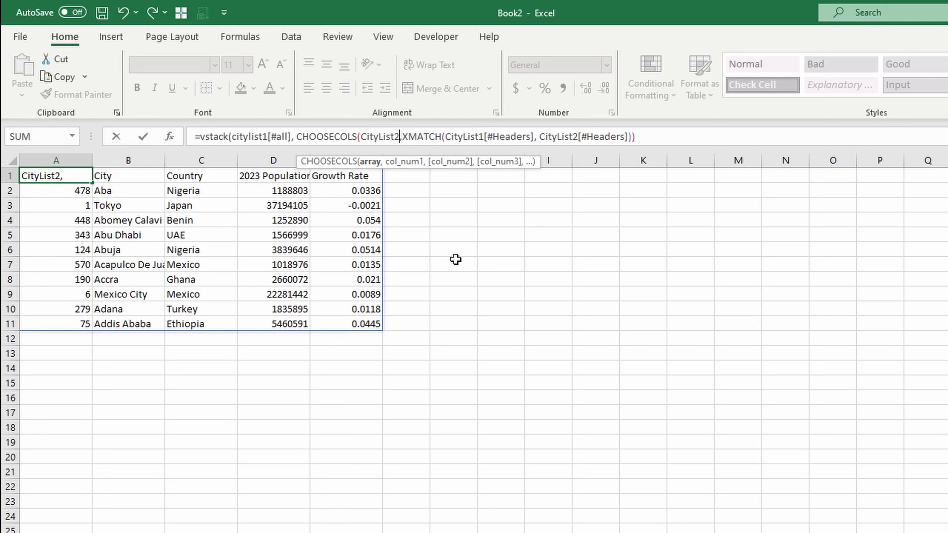
key("Return")
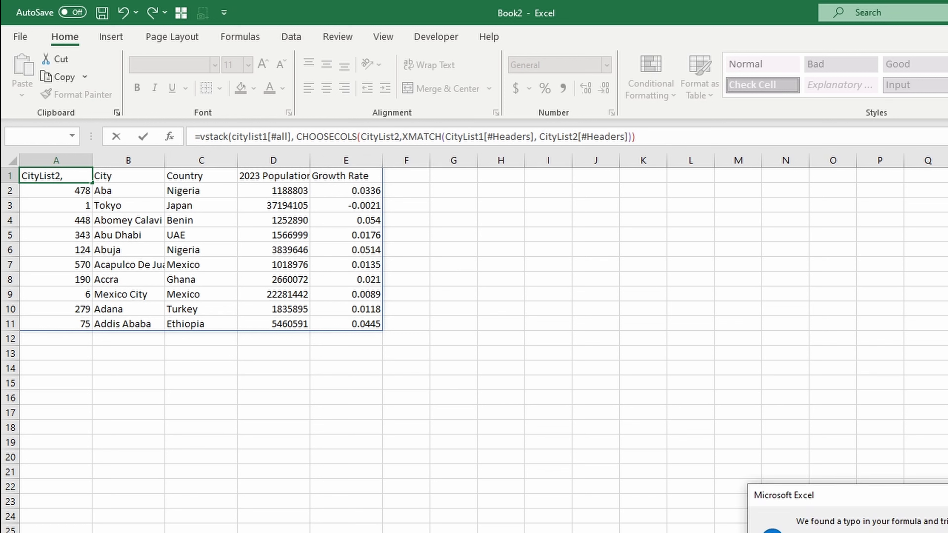
key("Return")
key("BackSpace")
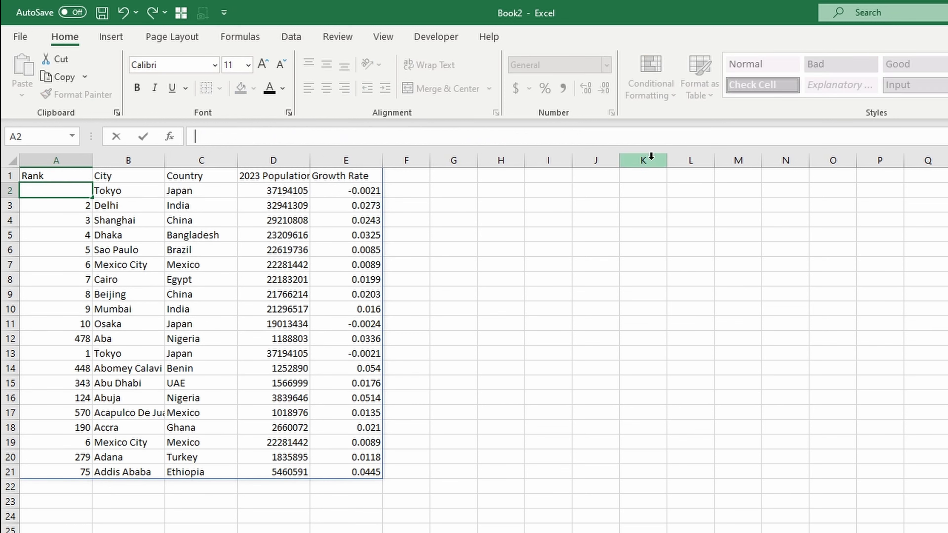
left_click(70, 178)
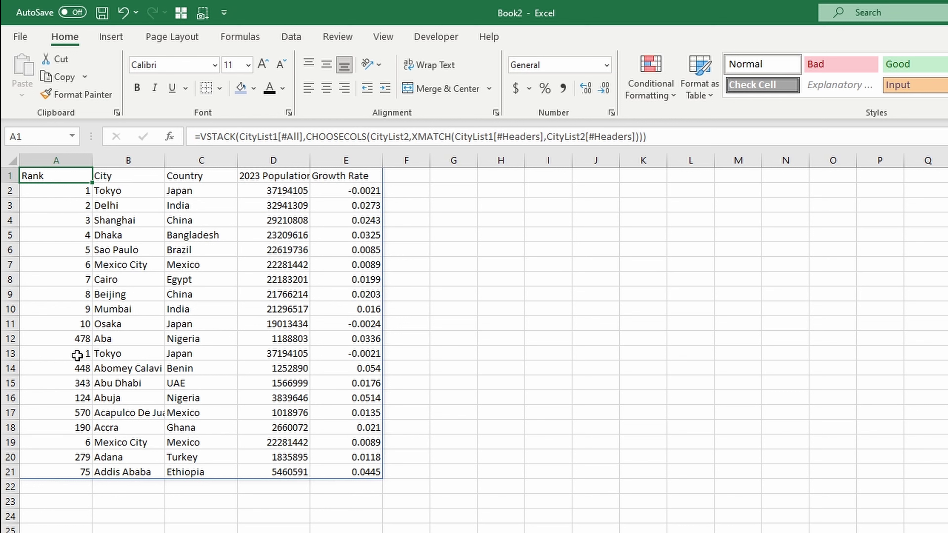
left_click_drag(64, 357, 330, 351)
left_click_drag(78, 191, 361, 191)
left_click_drag(78, 353, 355, 353)
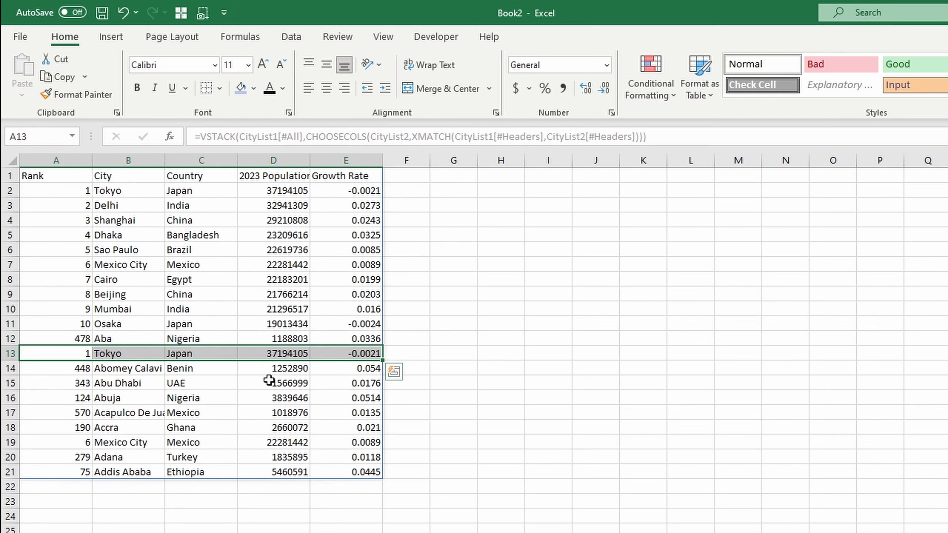
Insert unique( right after the equals sign in A1 and add a closing parenthesis at the end.
left_click(55, 177)
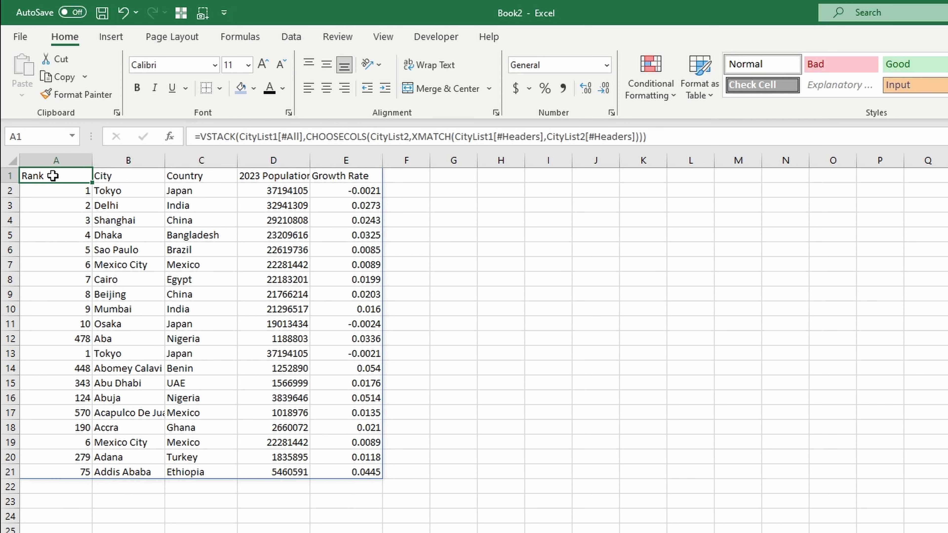
left_click(201, 136)
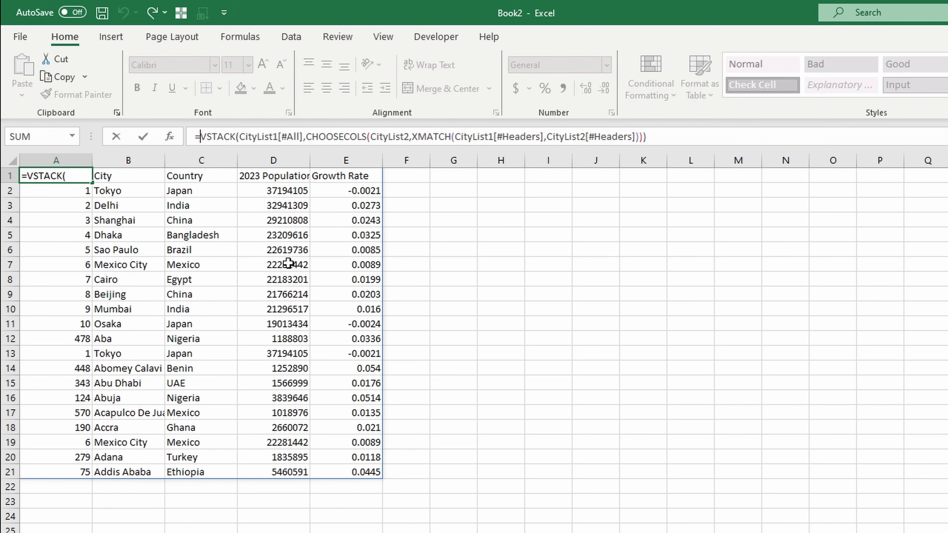
type("unique(")
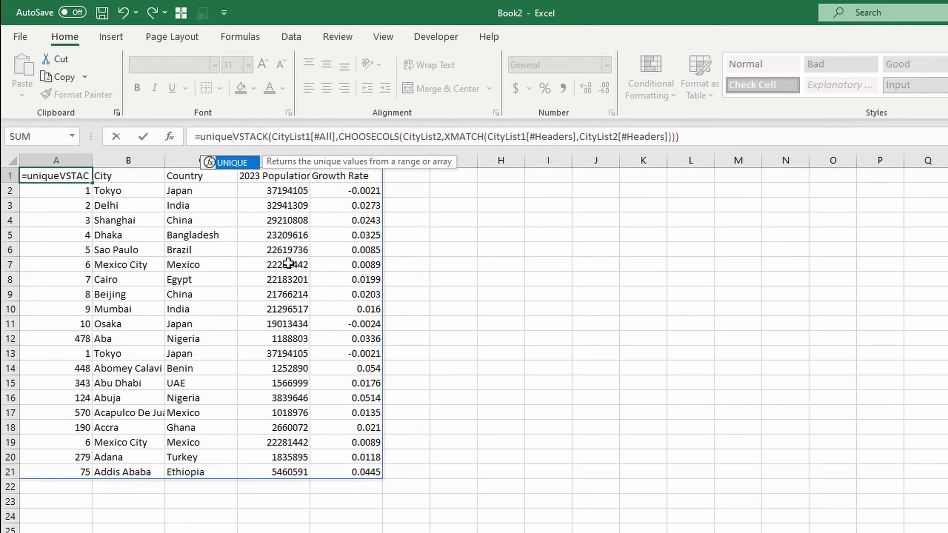
left_click_drag(235, 137, 700, 150)
left_click(701, 137)
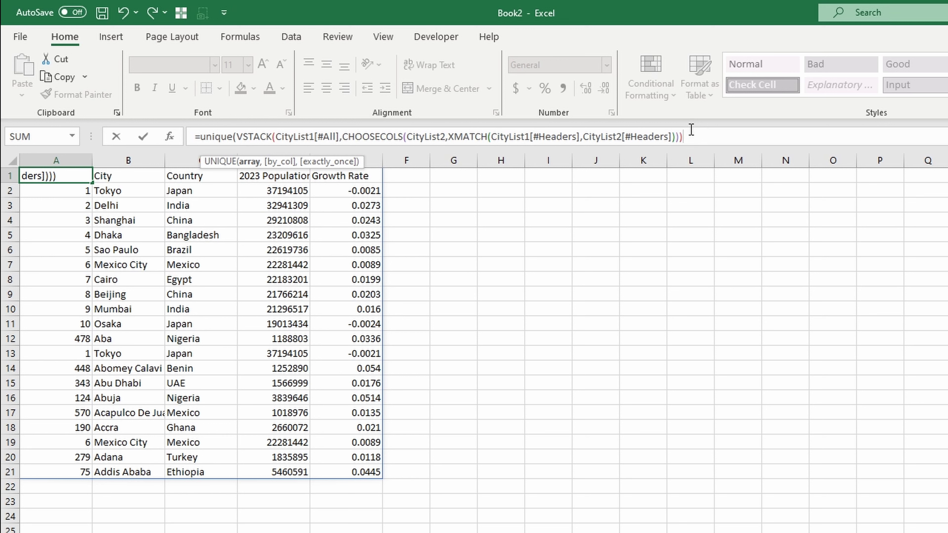
type(")")
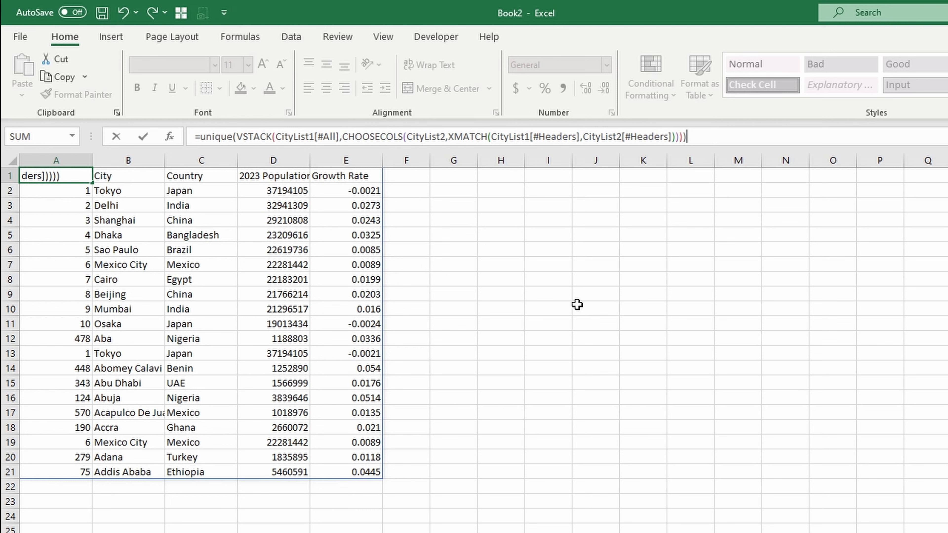
Commit =UNIQUE(VSTACK(...)) and verify the duplicate Tokyo and Mexico City rows are gone.
key("Return")
left_click(113, 190)
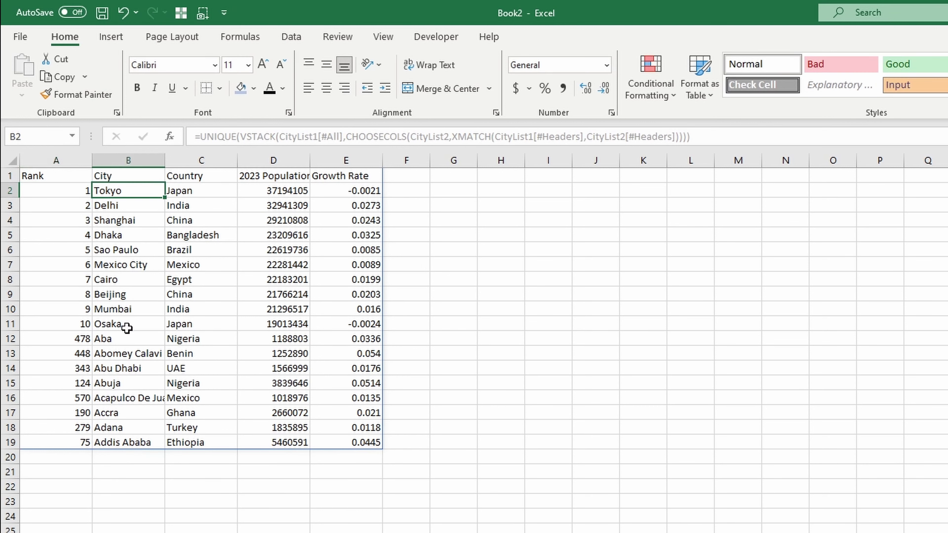
left_click(124, 323)
left_click(130, 368)
left_click(126, 190)
key("ctrl+shift+Right")
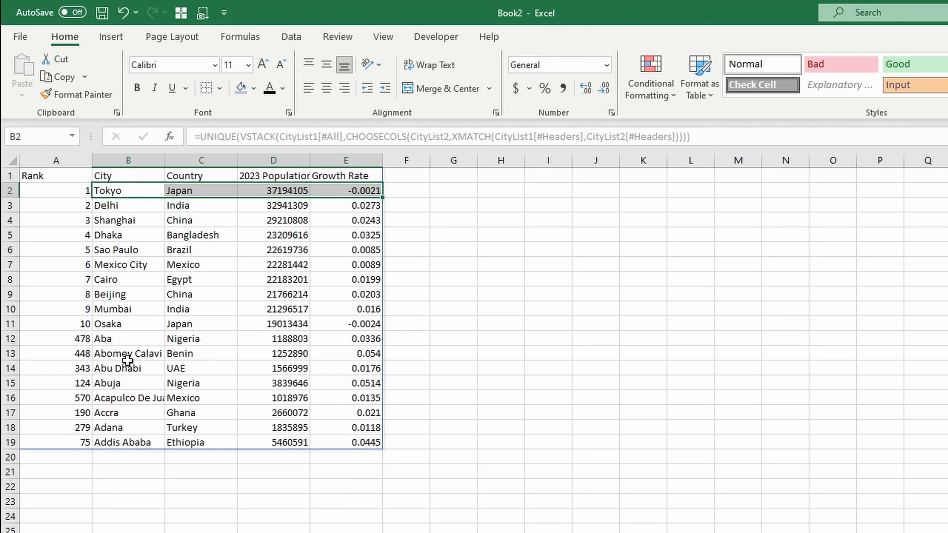
key("ctrl+Home")
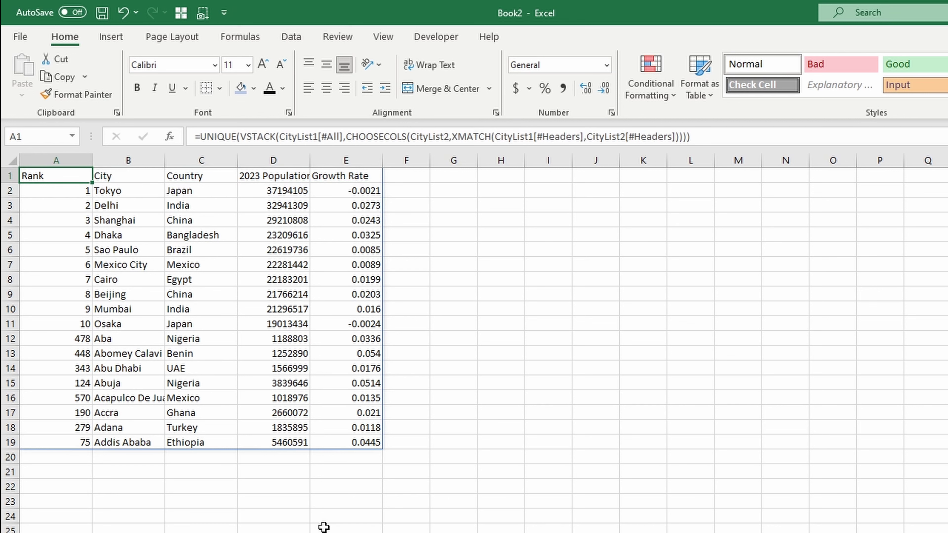